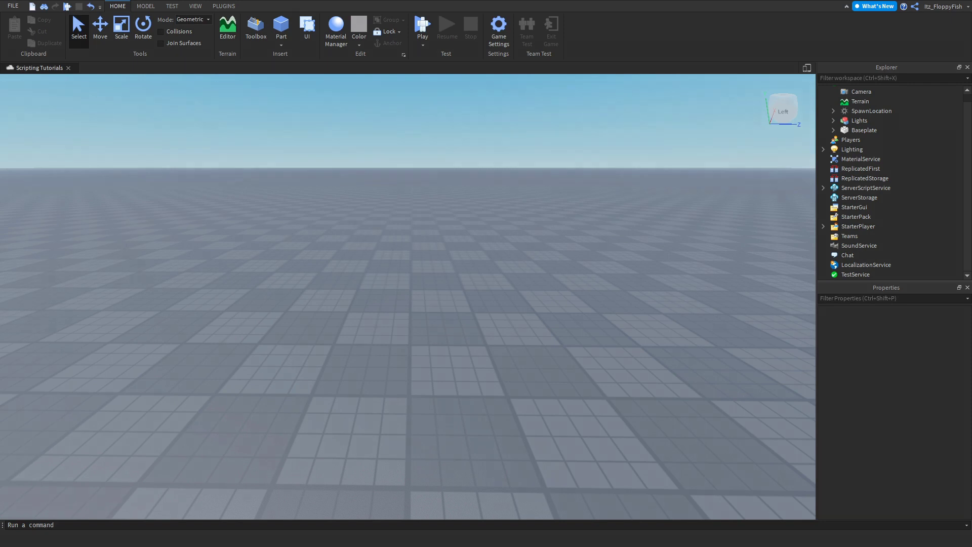
# Step: Insert a new Part and stretch it into a flat slab on the baseplate
pyautogui.moveTo(99, 282); pyautogui.dragTo(99, 282, button='right')
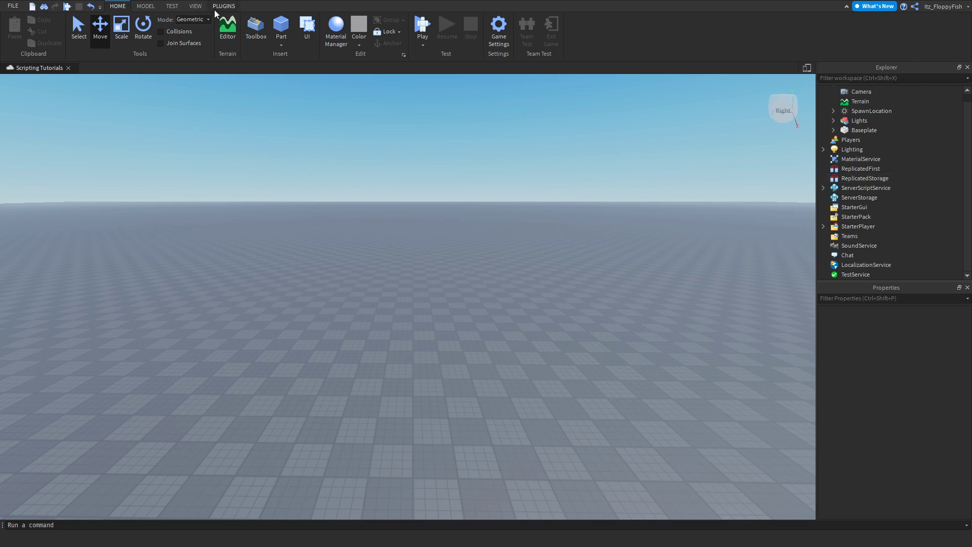
pyautogui.click(195, 6)
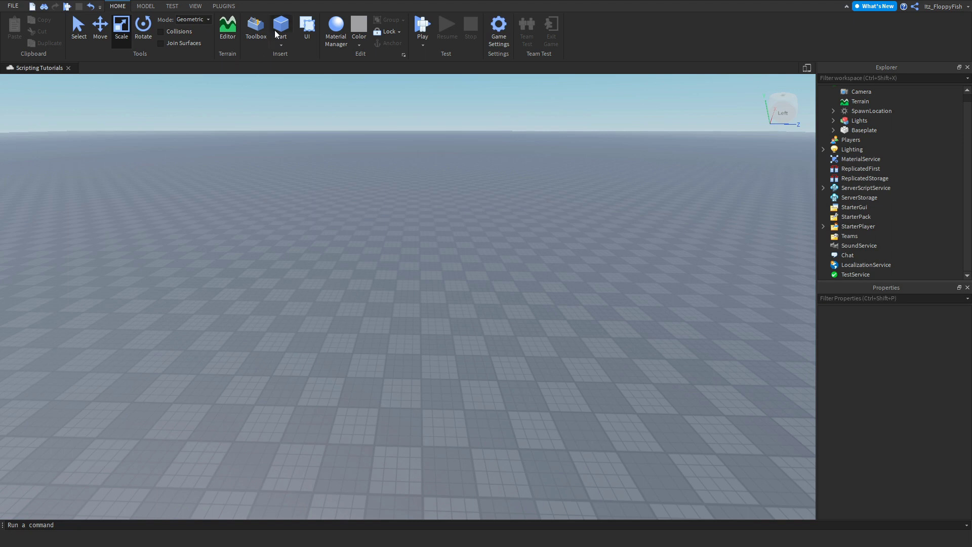
pyautogui.click(282, 29)
pyautogui.moveTo(304, 115); pyautogui.dragTo(447, 298, button='right')
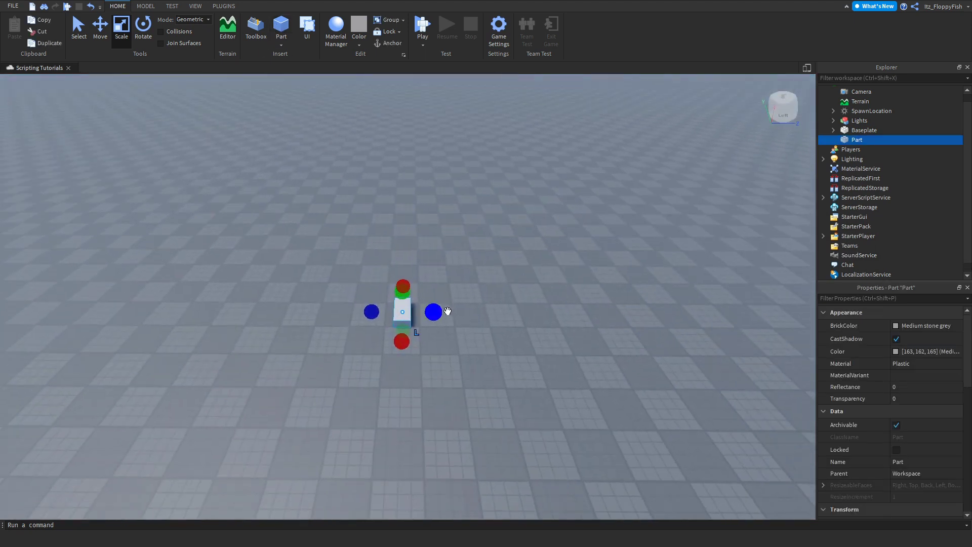
pyautogui.moveTo(441, 305); pyautogui.dragTo(563, 308)
pyautogui.moveTo(563, 308); pyautogui.dragTo(522, 338, button='right')
pyautogui.moveTo(523, 338); pyautogui.dragTo(631, 325)
pyautogui.moveTo(624, 329); pyautogui.dragTo(612, 274, button='right')
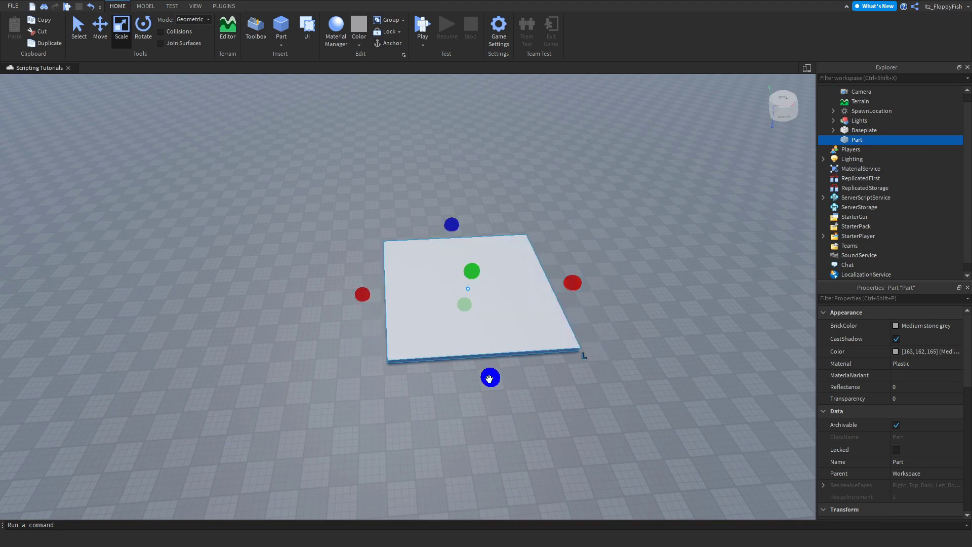
pyautogui.moveTo(490, 372); pyautogui.dragTo(173, 129, button='right')
# Step: Duplicate the slab with Ctrl+D and place the copy beside the original
pyautogui.click(89, 29)
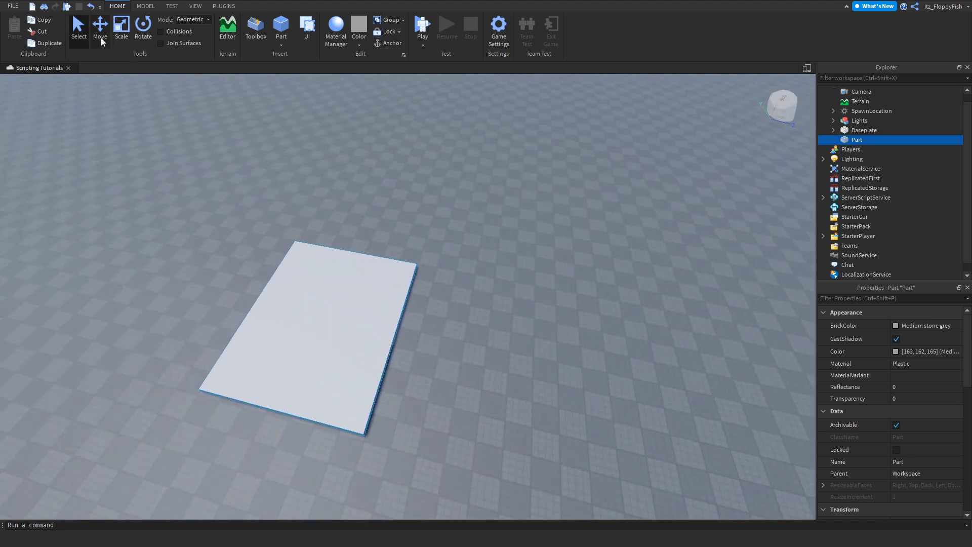
pyautogui.click(100, 29)
pyautogui.moveTo(228, 191); pyautogui.dragTo(326, 245, button='right')
pyautogui.hotkey('ctrl', 'd')
pyautogui.moveTo(365, 303); pyautogui.dragTo(544, 306)
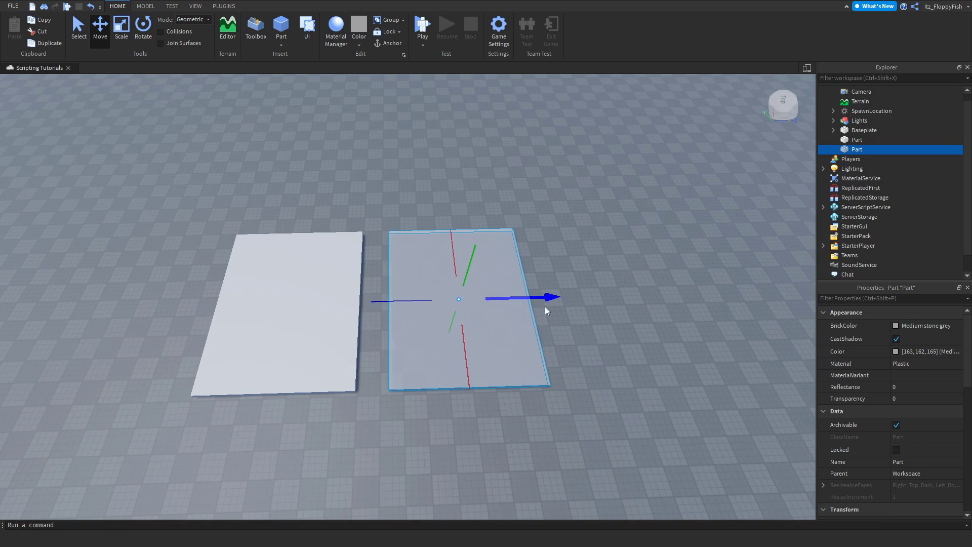
pyautogui.moveTo(544, 305); pyautogui.dragTo(553, 313, button='right')
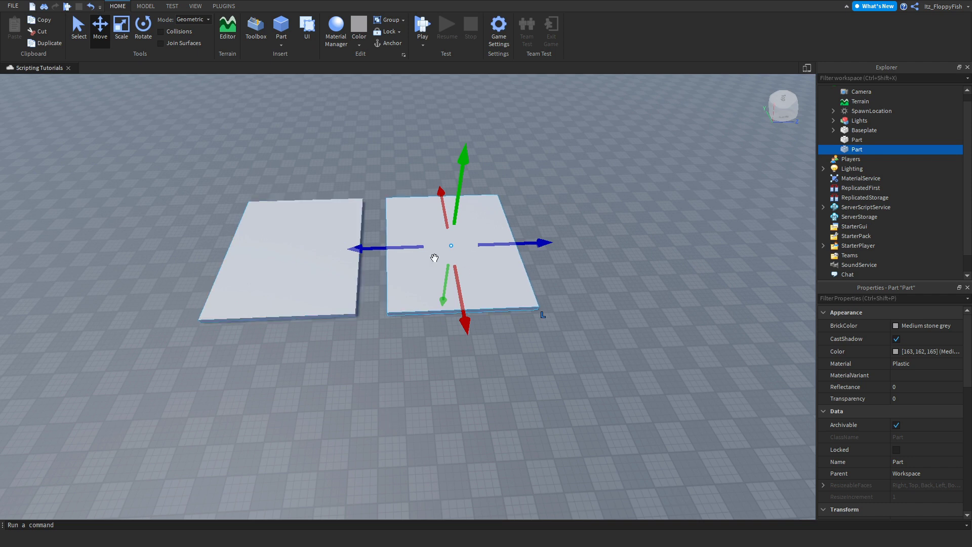
# Step: Color the left slab Olivine green and the right slab Pastel Blue
pyautogui.click(410, 316)
pyautogui.click(342, 297)
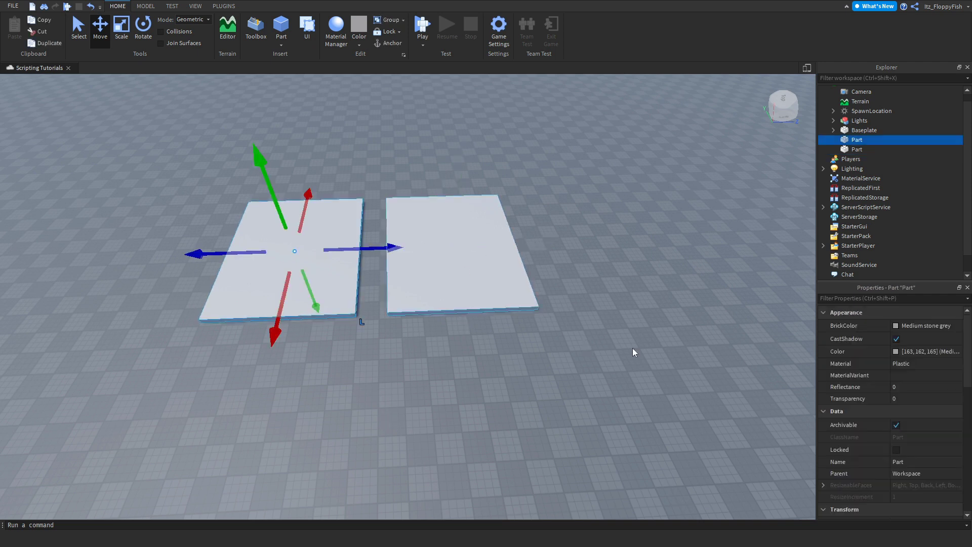
pyautogui.click(925, 327)
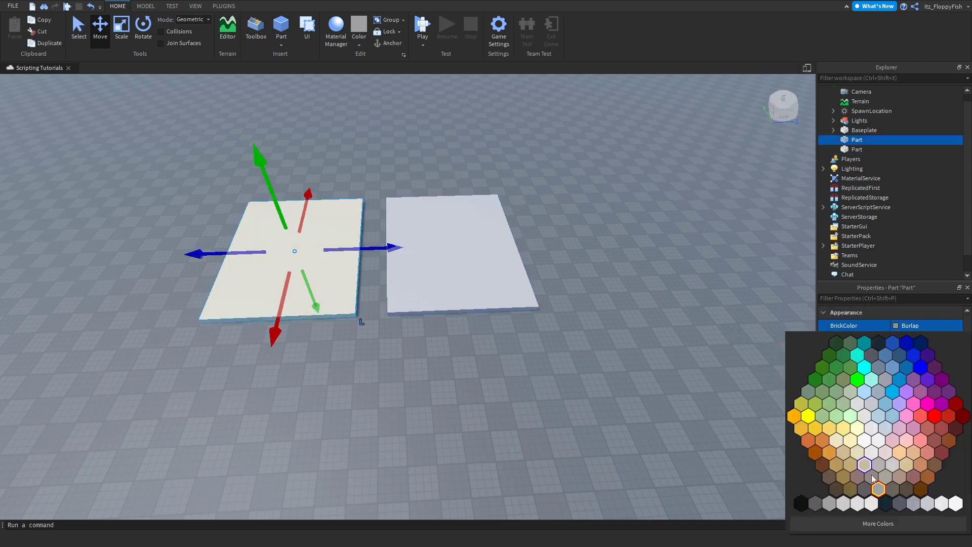
pyautogui.click(826, 403)
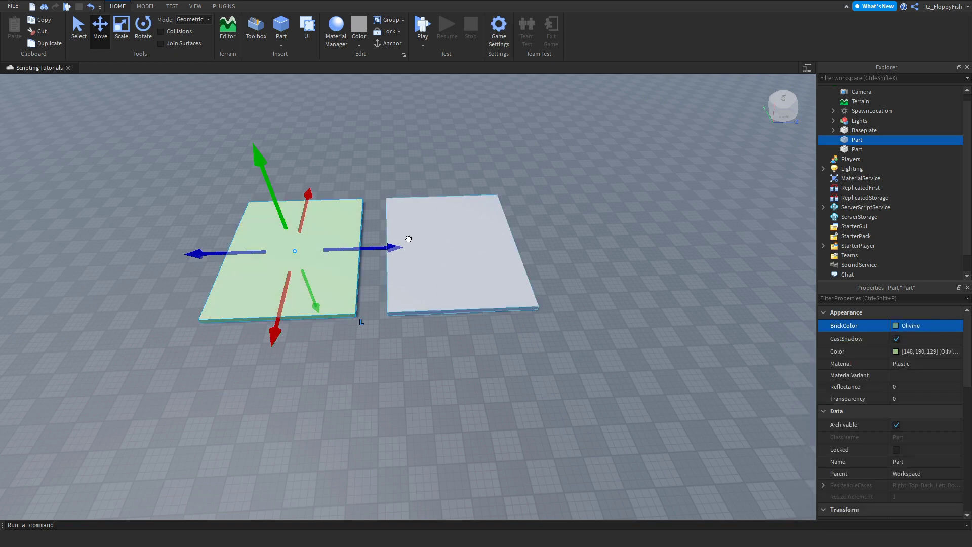
pyautogui.click(408, 234)
pyautogui.click(927, 325)
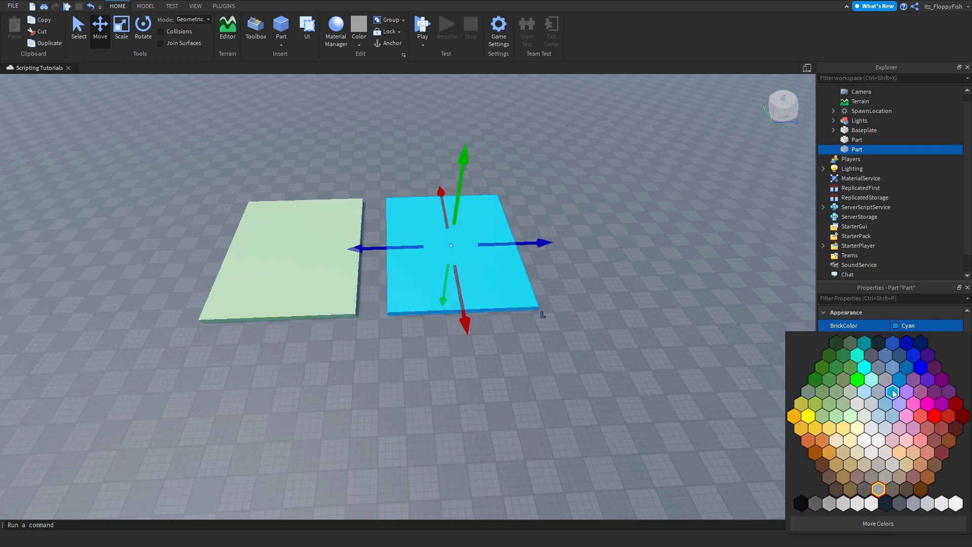
pyautogui.click(880, 408)
pyautogui.click(365, 385)
pyautogui.moveTo(365, 385); pyautogui.dragTo(366, 373, button='right')
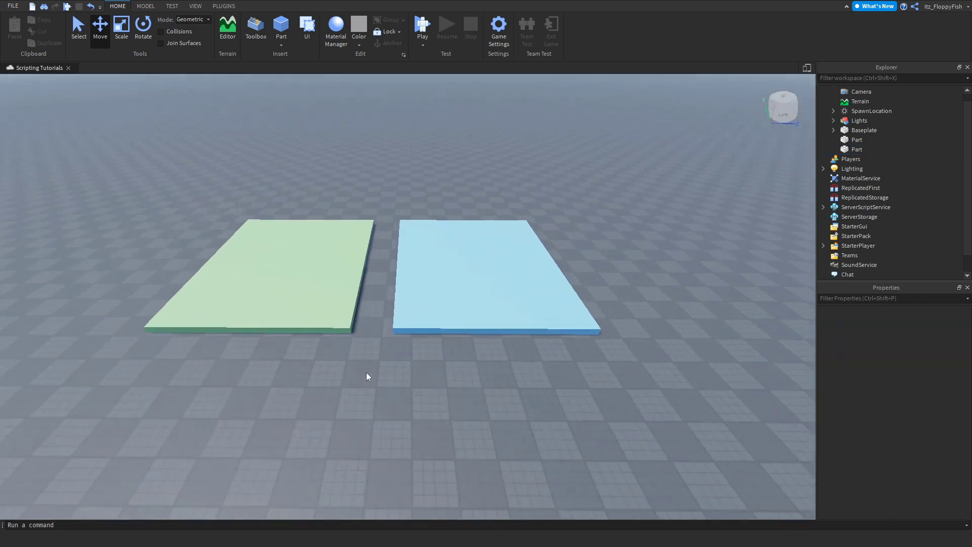
# Step: Rename both the green and blue slabs to 'Area'
pyautogui.click(195, 6)
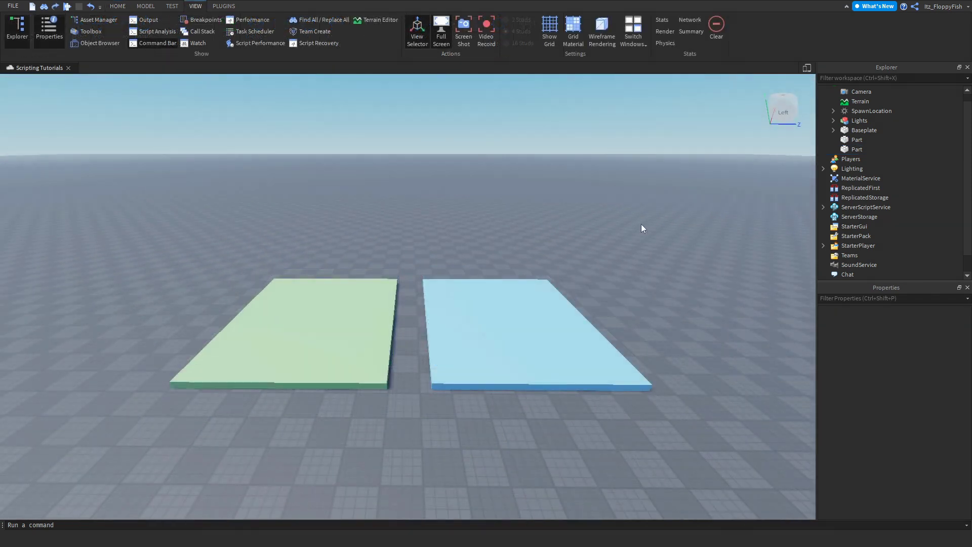
pyautogui.click(375, 306)
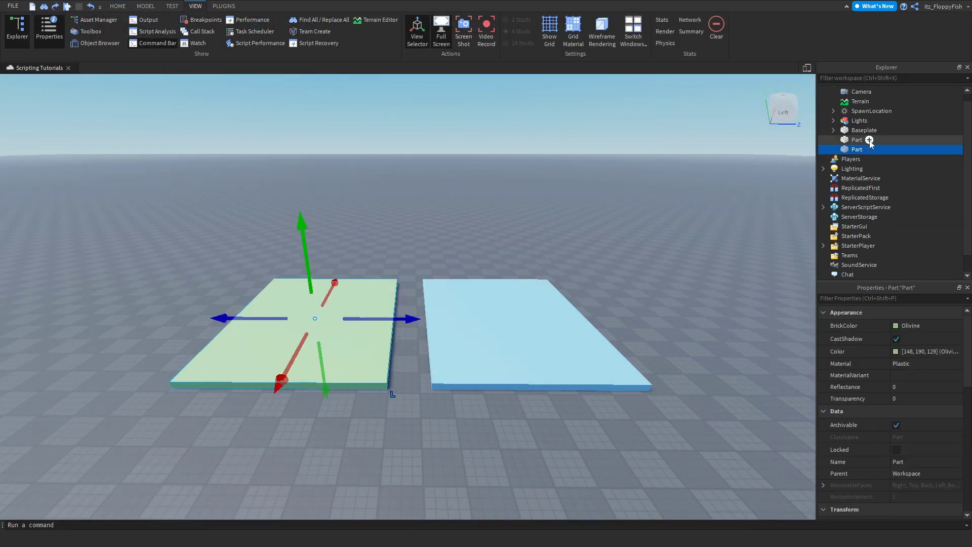
pyautogui.rightClick(884, 152)
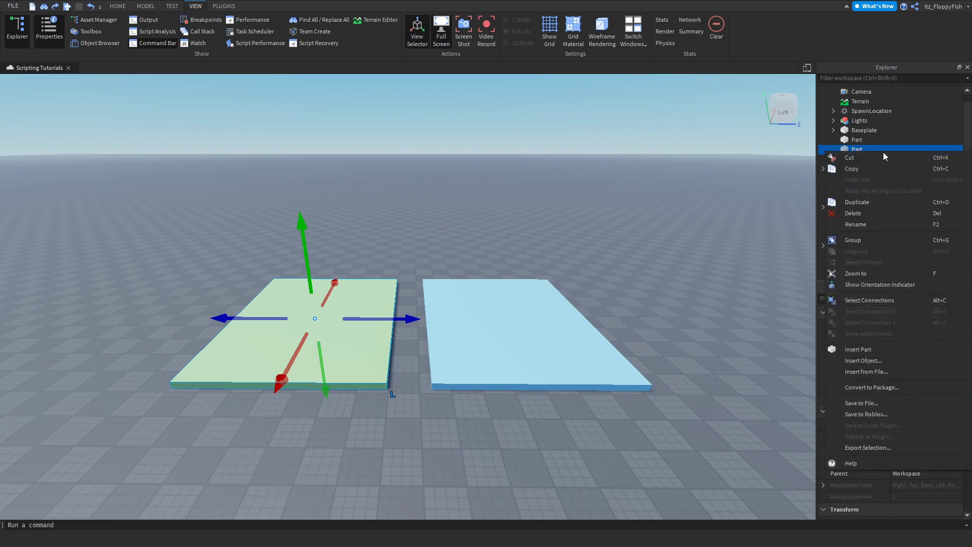
pyautogui.click(859, 224)
pyautogui.write('Area')
pyautogui.press('Return')
pyautogui.click(623, 320)
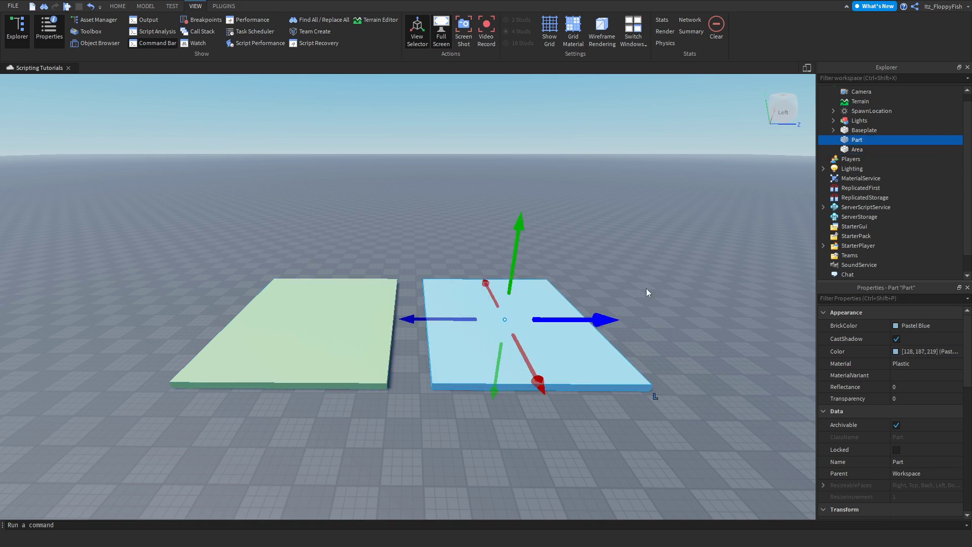
pyautogui.rightClick(899, 136)
pyautogui.click(855, 209)
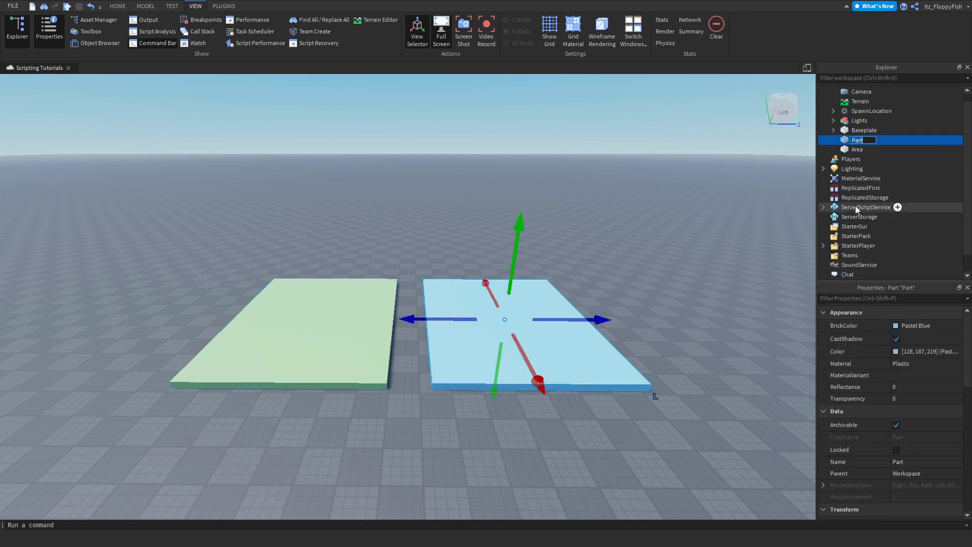
pyautogui.write('Area')
pyautogui.press('Return')
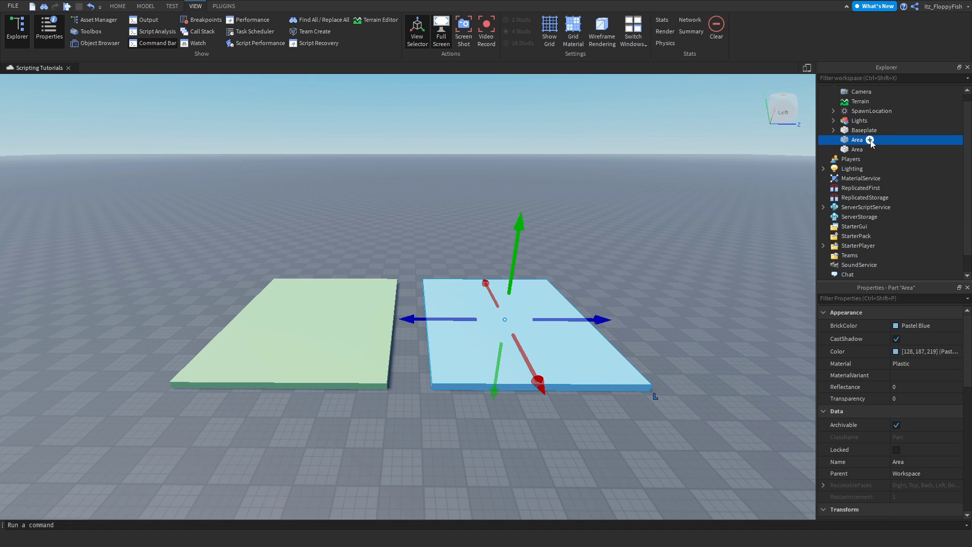
# Step: Insert a Sound object inside each Area part
pyautogui.click(871, 140)
pyautogui.write('sound')
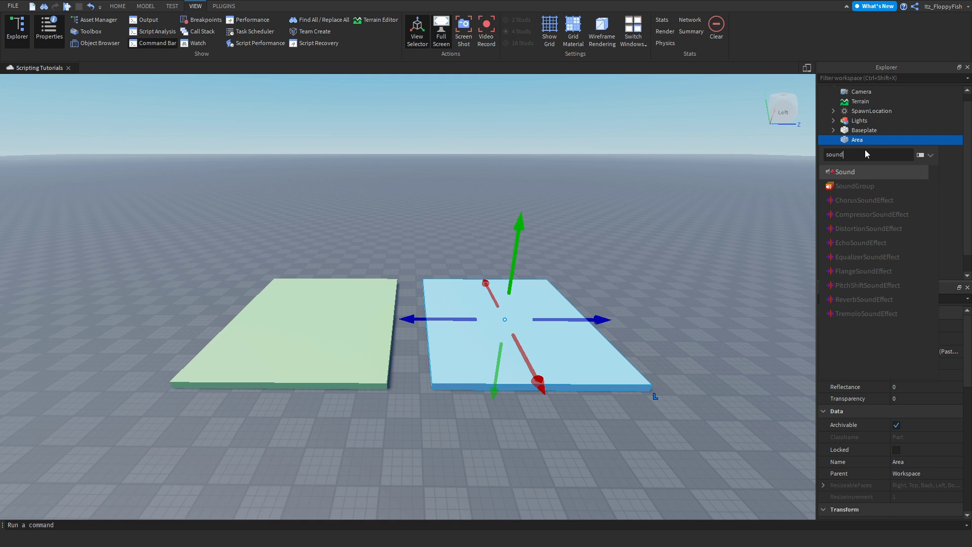
pyautogui.click(856, 172)
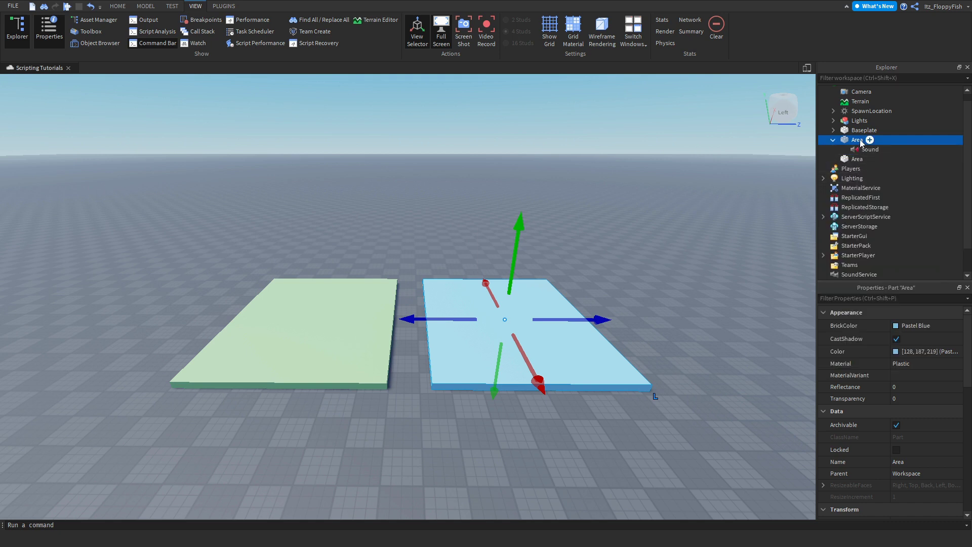
pyautogui.click(870, 158)
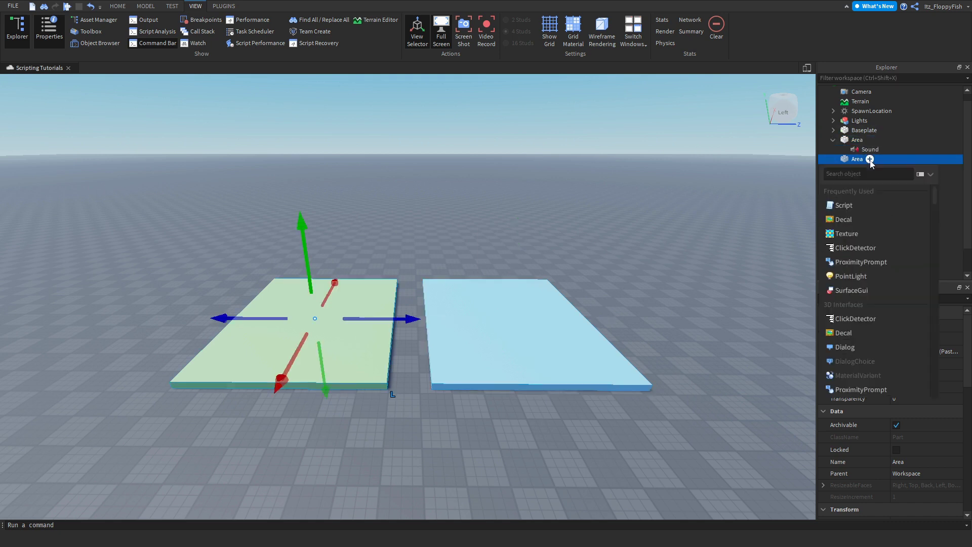
pyautogui.write('sound')
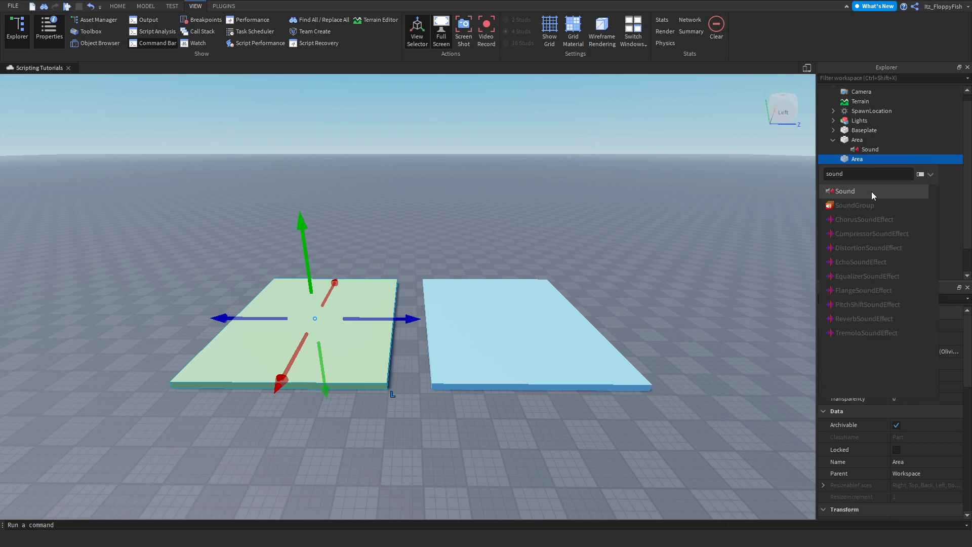
pyautogui.click(871, 191)
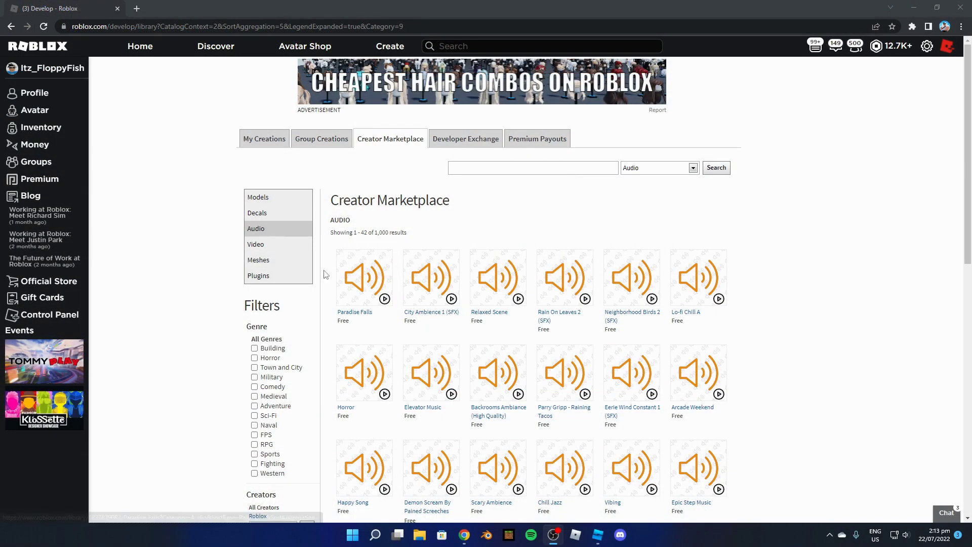
pyautogui.scroll(-3, 380, 399)
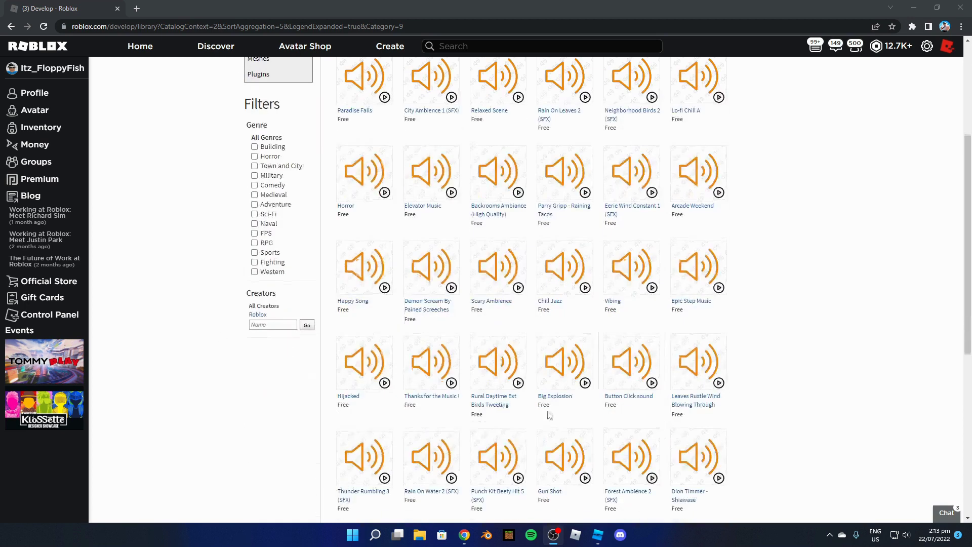
pyautogui.scroll(-1, 462, 393)
pyautogui.scroll(-2, 478, 365)
pyautogui.scroll(-1, 495, 320)
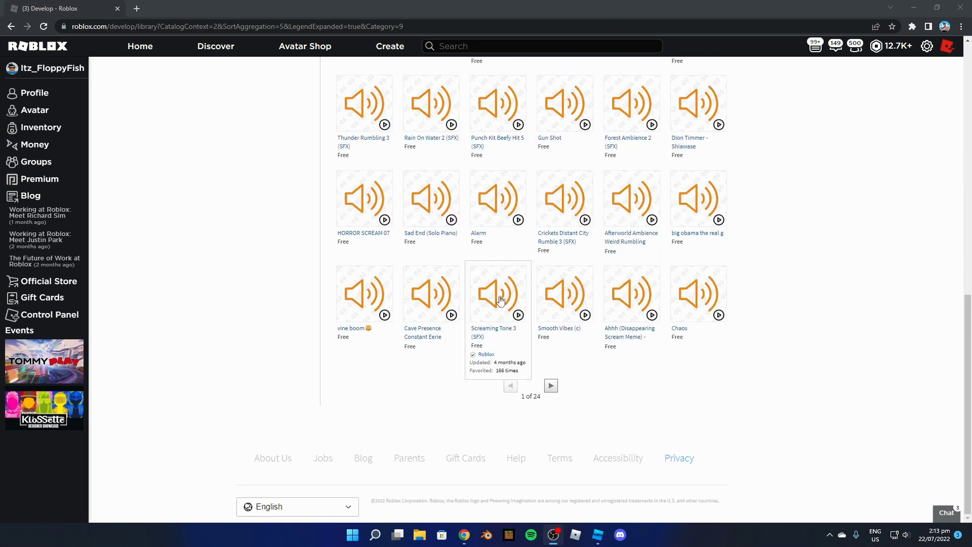
pyautogui.scroll(6, 495, 320)
pyautogui.scroll(2, 491, 296)
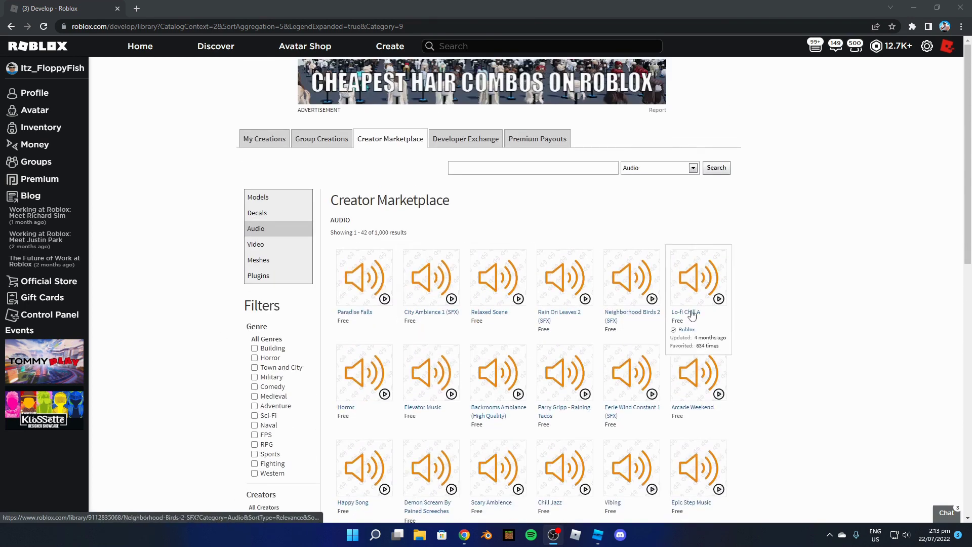
pyautogui.scroll(-1, 501, 304)
pyautogui.scroll(-1, 525, 319)
pyautogui.scroll(-1, 547, 338)
pyautogui.scroll(-3, 554, 344)
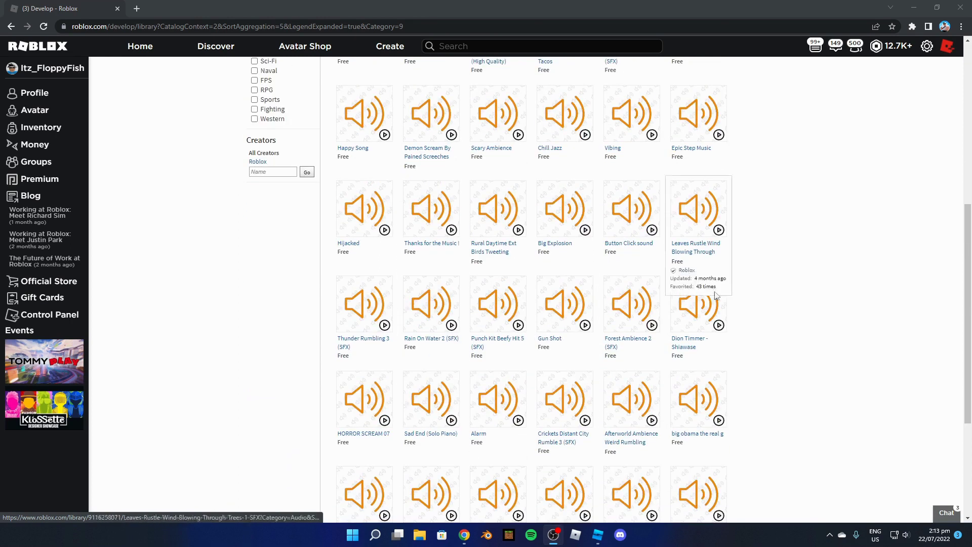
pyautogui.scroll(-3, 539, 337)
pyautogui.scroll(1, 538, 382)
pyautogui.scroll(3, 524, 341)
pyautogui.scroll(3, 525, 341)
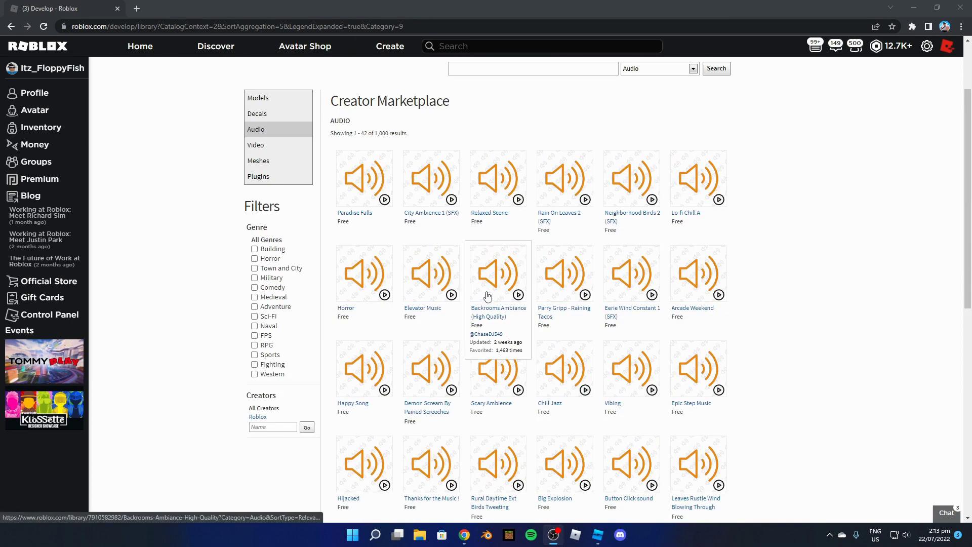
pyautogui.click(433, 289)
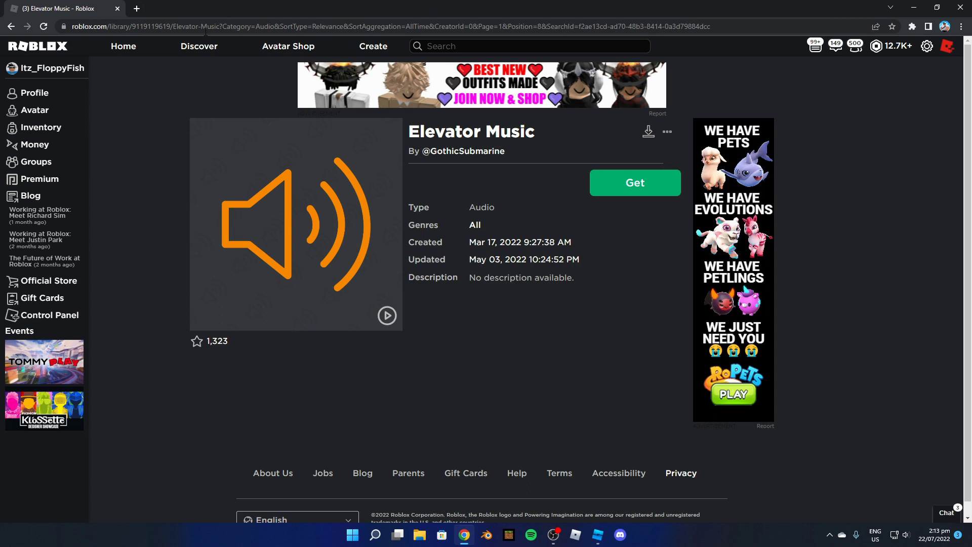
pyautogui.click(156, 27)
pyautogui.doubleClick(190, 27)
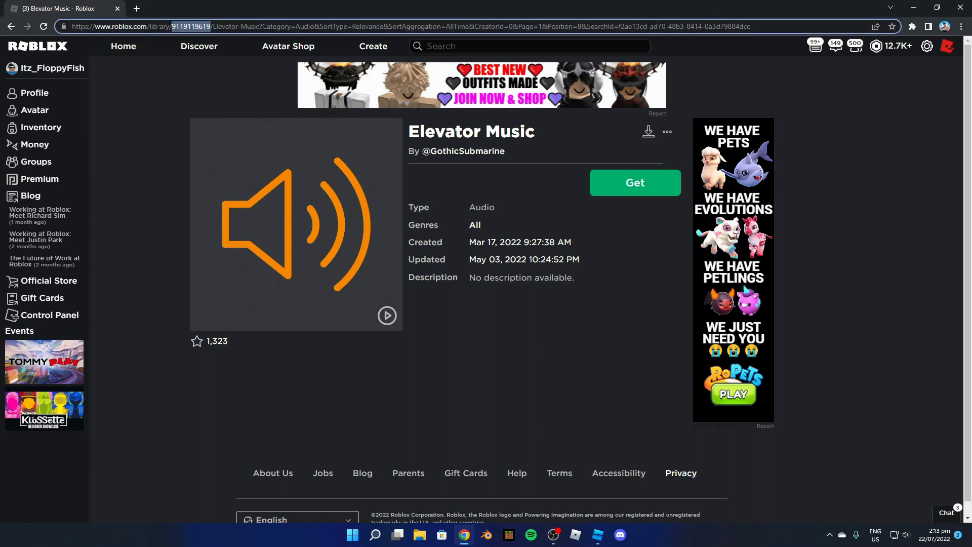
pyautogui.rightClick(203, 25)
pyautogui.click(243, 80)
pyautogui.click(598, 537)
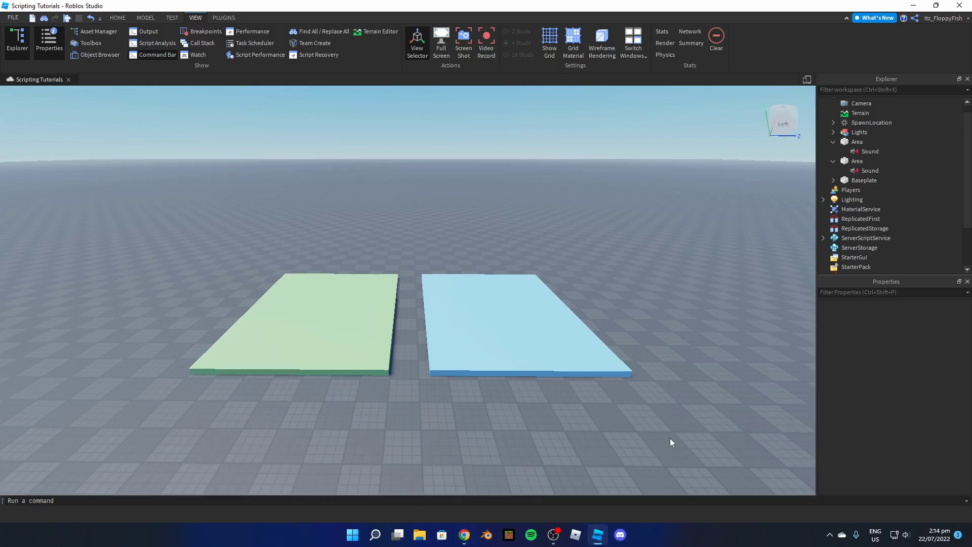
pyautogui.click(866, 151)
pyautogui.scroll(-3, 873, 365)
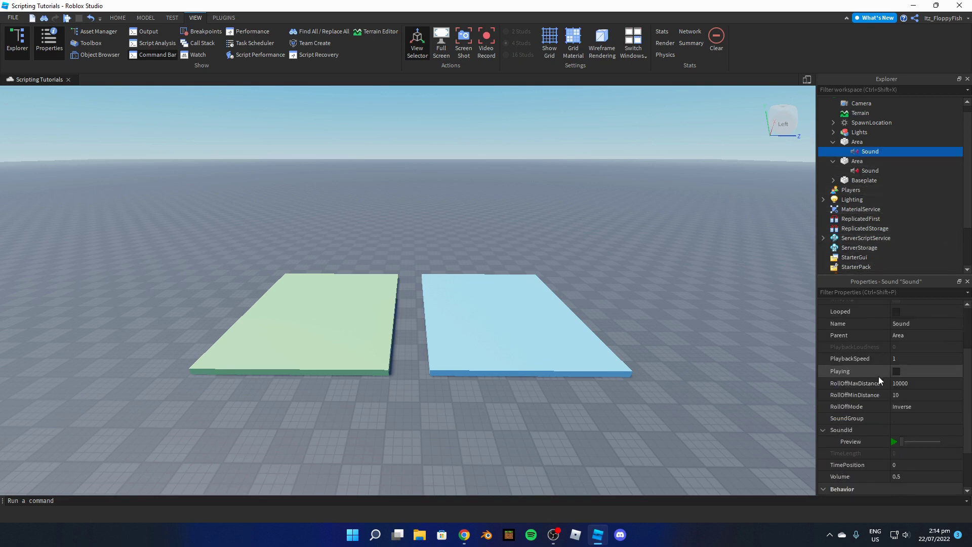
pyautogui.click(914, 431)
pyautogui.rightClick(916, 432)
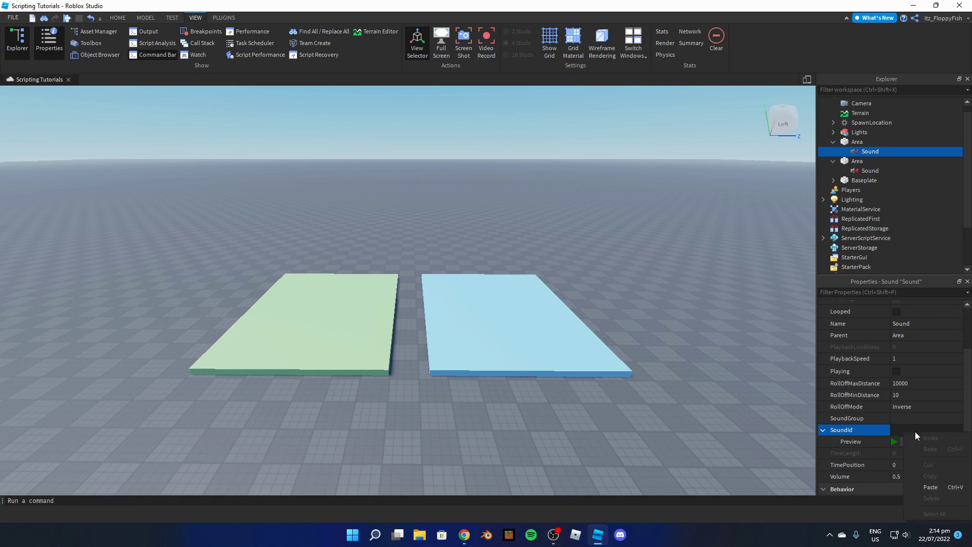
pyautogui.click(941, 489)
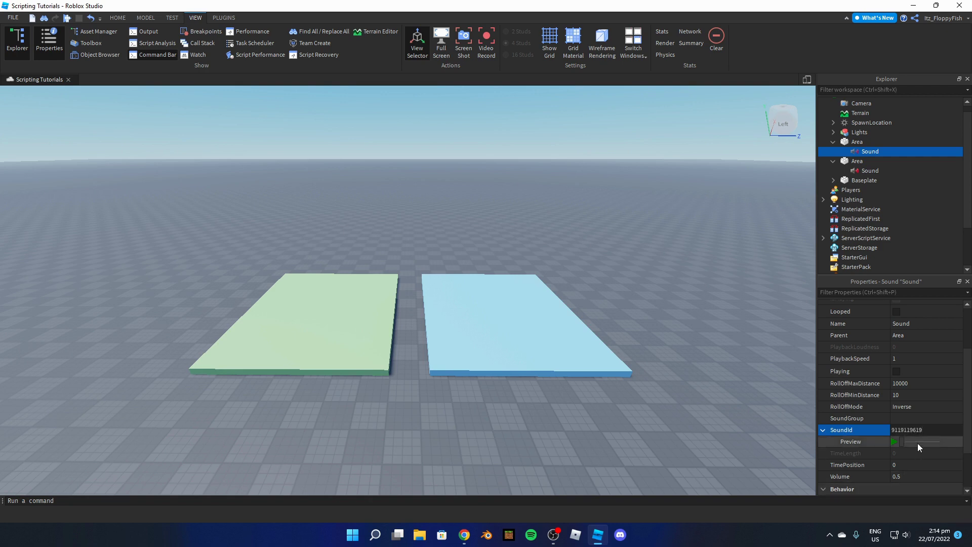
pyautogui.press('Return')
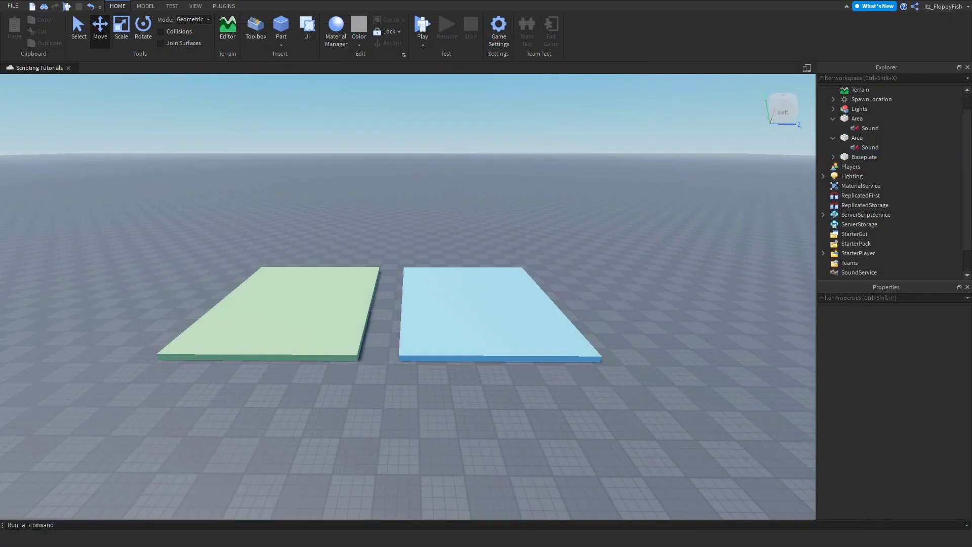
pyautogui.moveTo(852, 175)
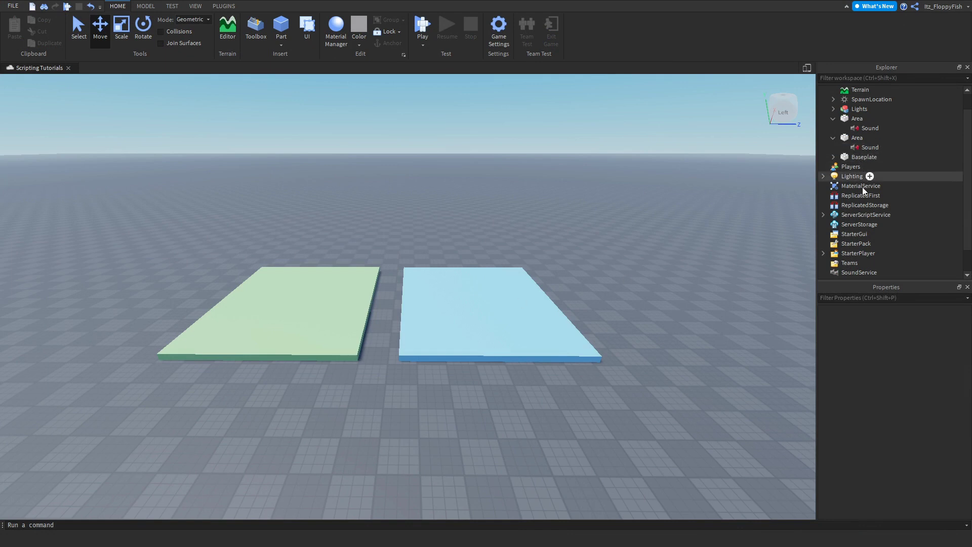
pyautogui.scroll(-1, 863, 198)
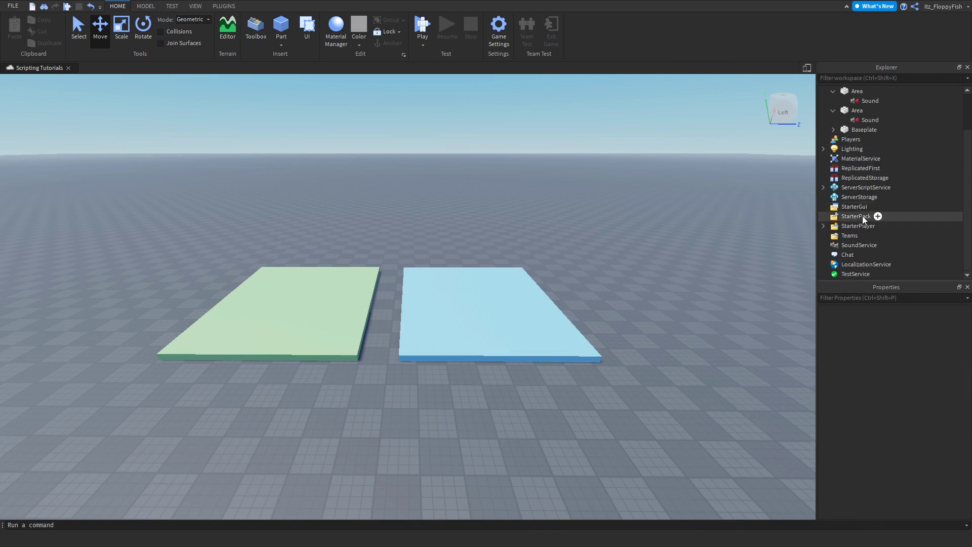
# Step: Add a LocalScript to StarterCharacterScripts under StarterPlayer
pyautogui.click(825, 226)
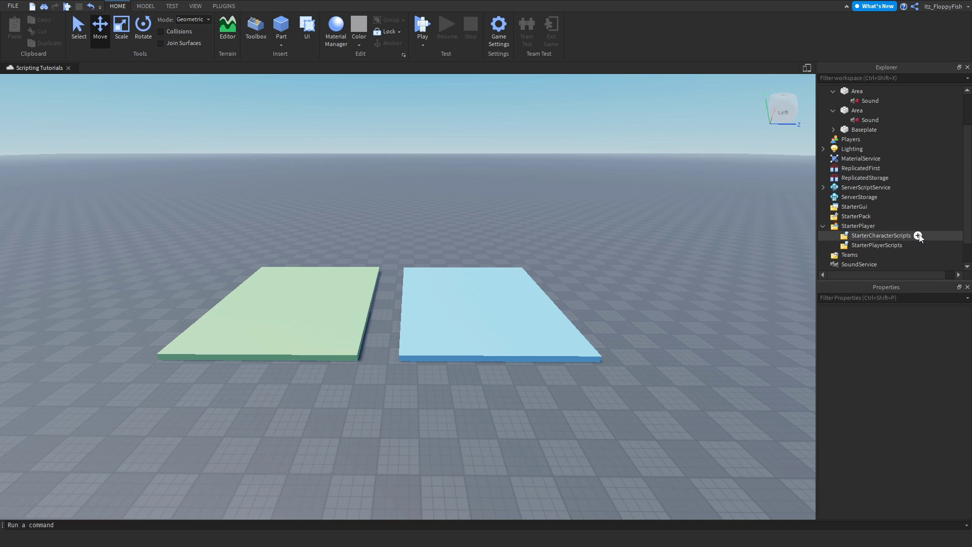
pyautogui.click(918, 236)
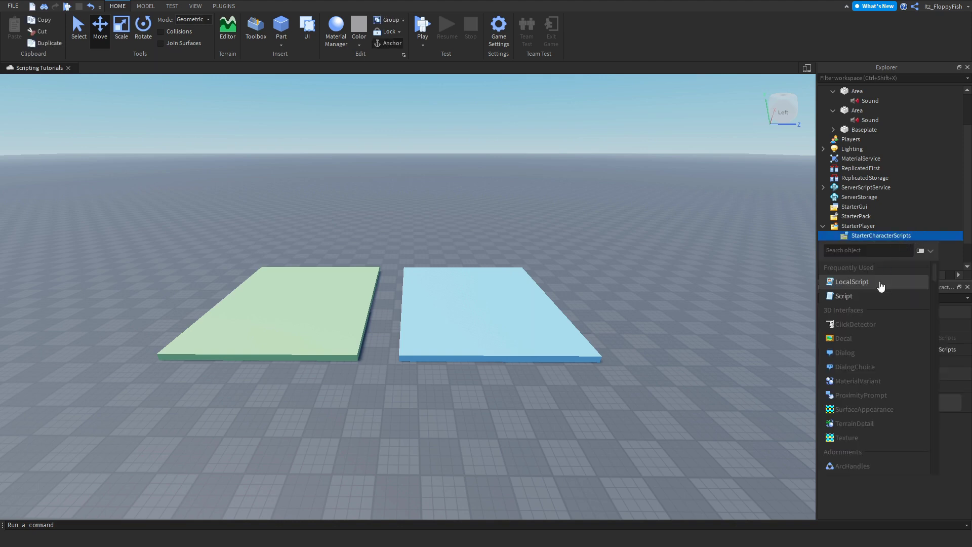
pyautogui.click(881, 283)
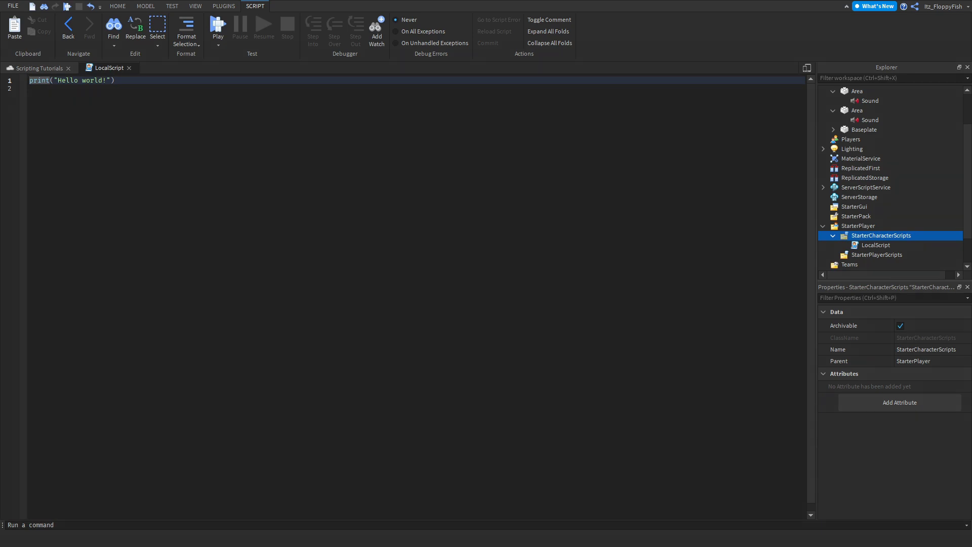
# Step: Replace the default print line with the prepared 21-line area-detection Lua script
pyautogui.click(240, 346)
pyautogui.hotkey('ctrl', 'a')
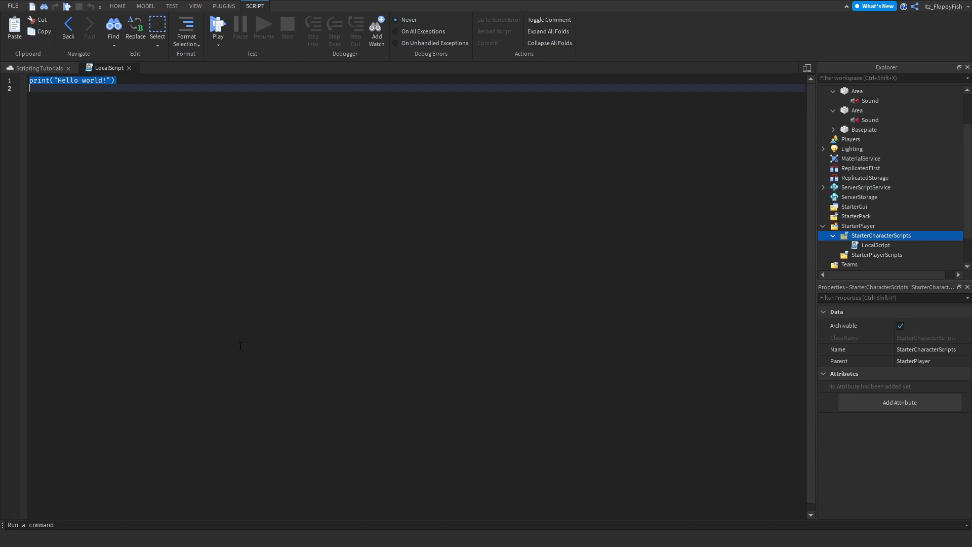
pyautogui.press('BackSpace')
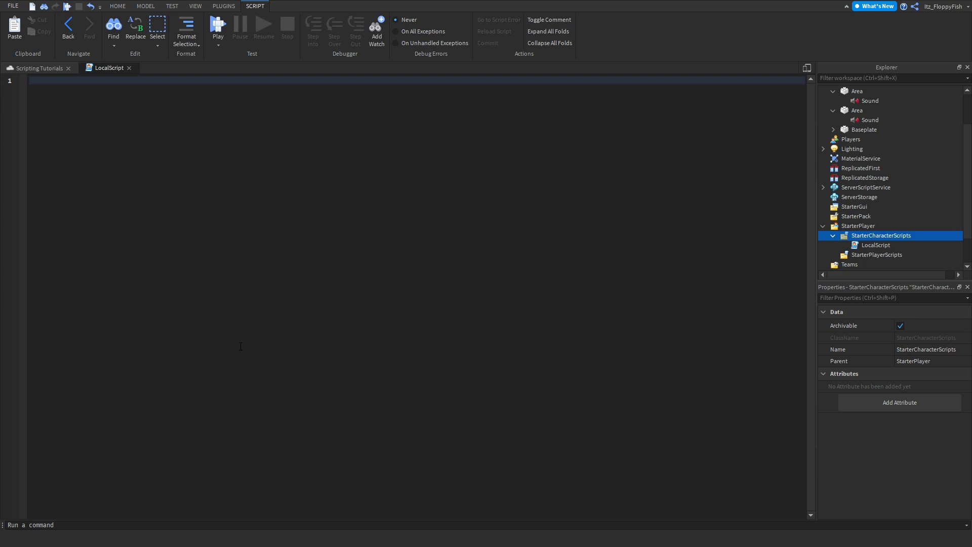
pyautogui.hotkey('ctrl', 'v')
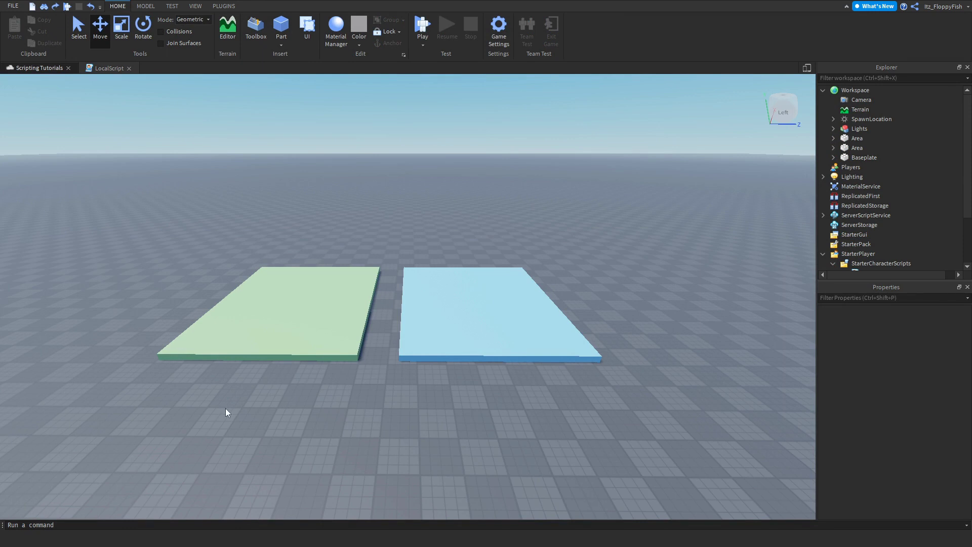
# Step: Group the green and blue Area pads with Ctrl+G and name the model 'Areas'
pyautogui.click(319, 330)
pyautogui.keyDown('shift'); pyautogui.click(469, 311); pyautogui.keyUp('shift')
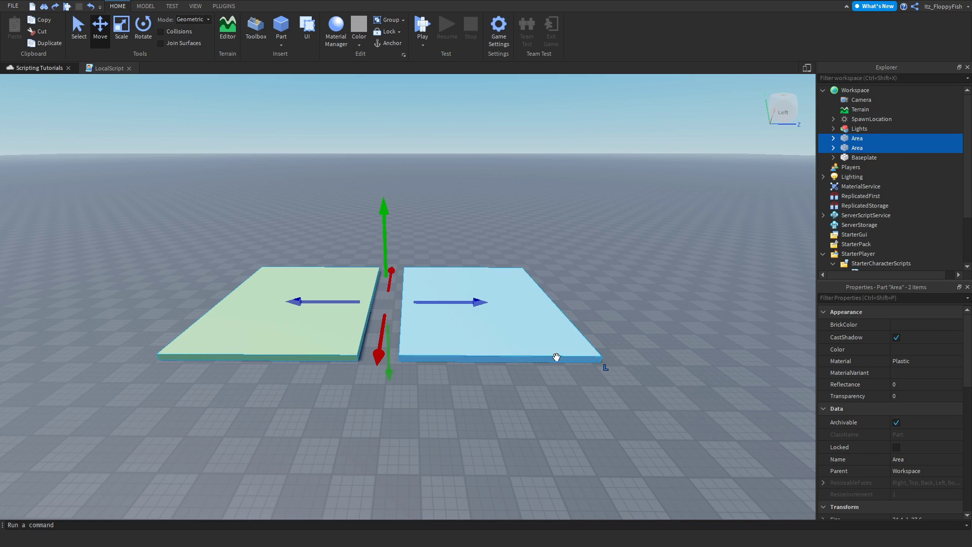
pyautogui.hotkey('ctrl', 'g')
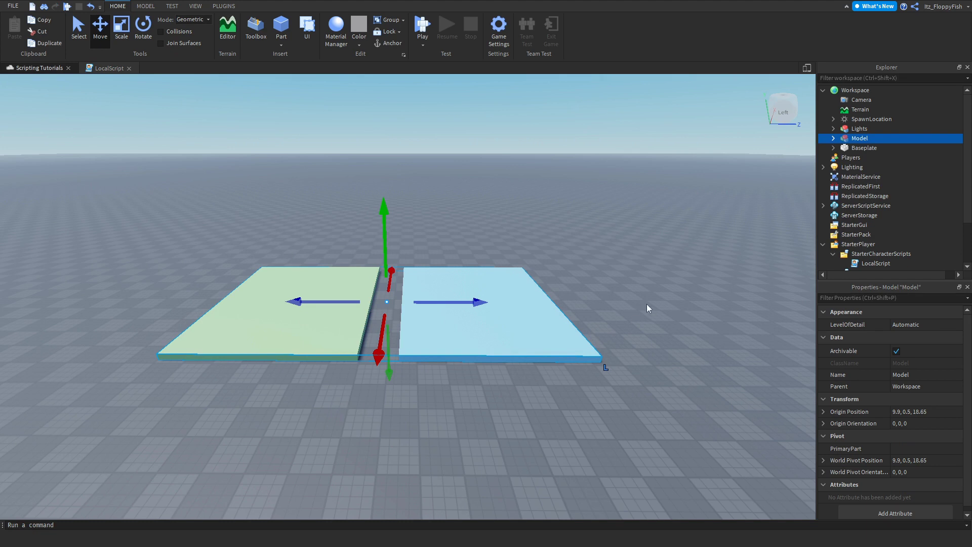
pyautogui.rightClick(856, 141)
pyautogui.click(853, 218)
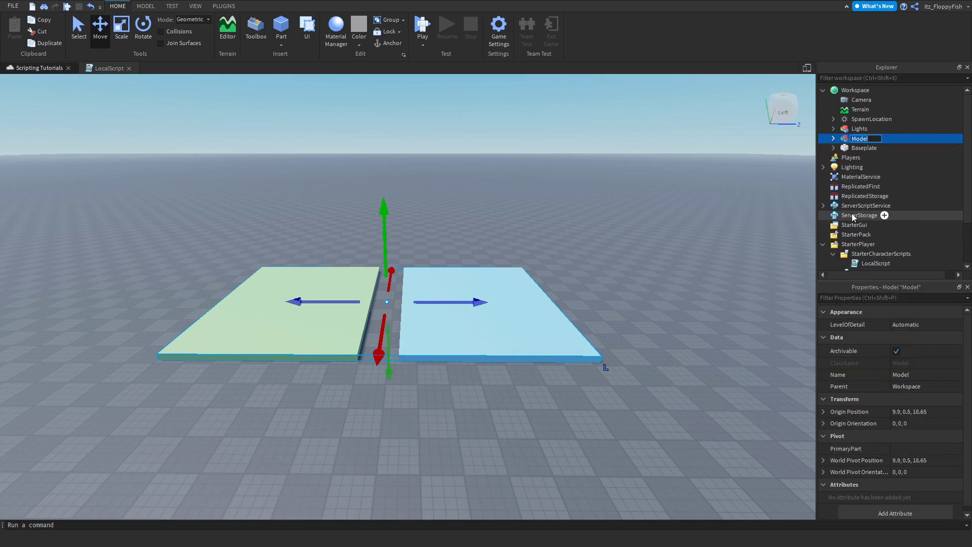
pyautogui.write('Areas')
pyautogui.press('Return')
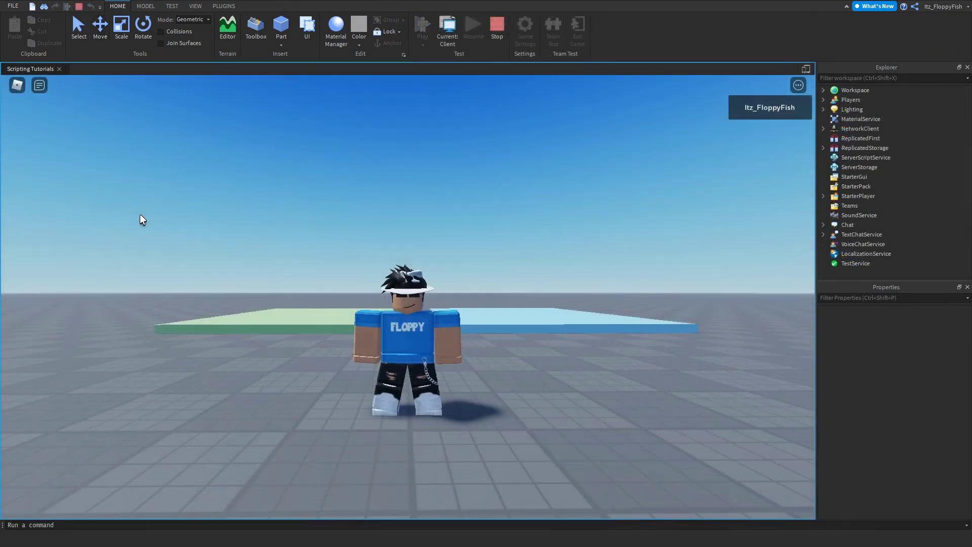
pyautogui.press('a')
pyautogui.press('d')
pyautogui.press('s')
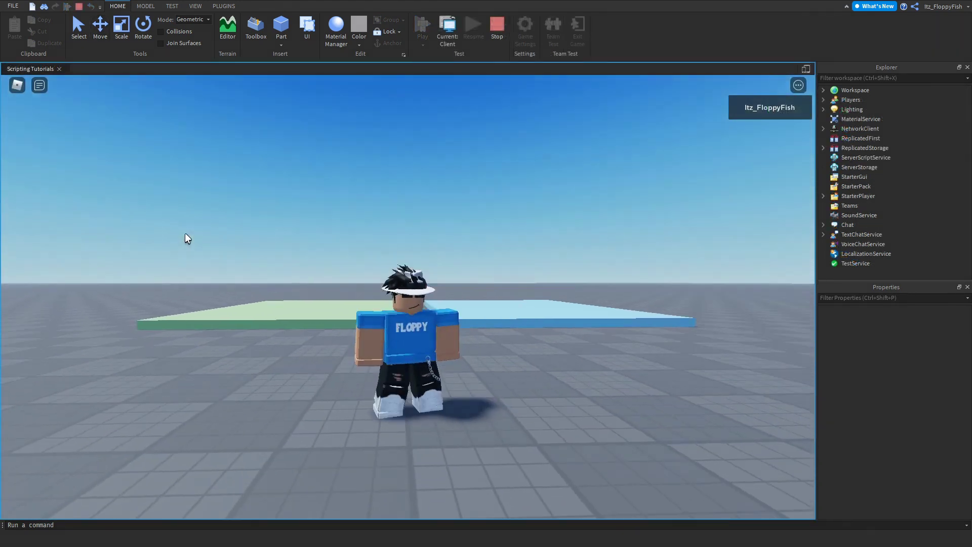
pyautogui.moveTo(184, 239); pyautogui.dragTo(185, 238, button='right')
pyautogui.press('w')
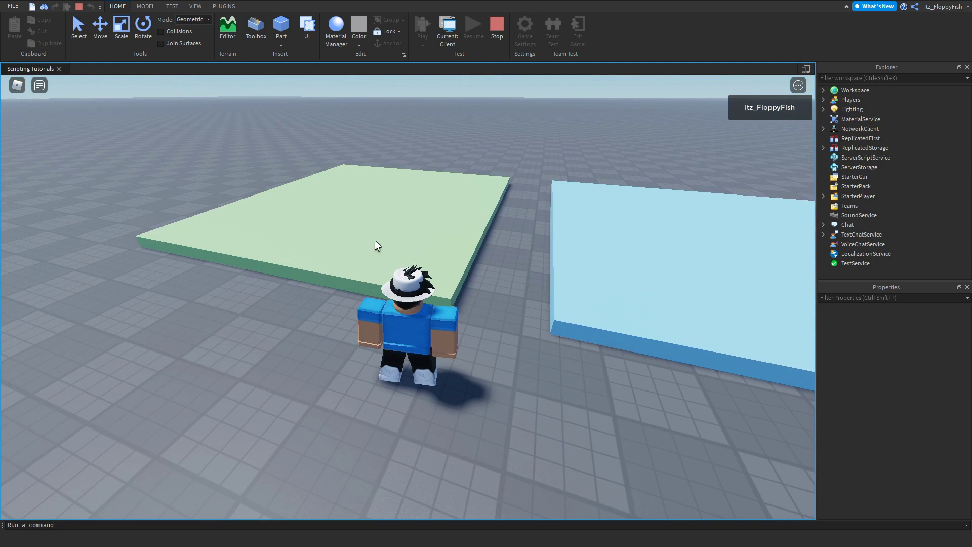
pyautogui.press('w')
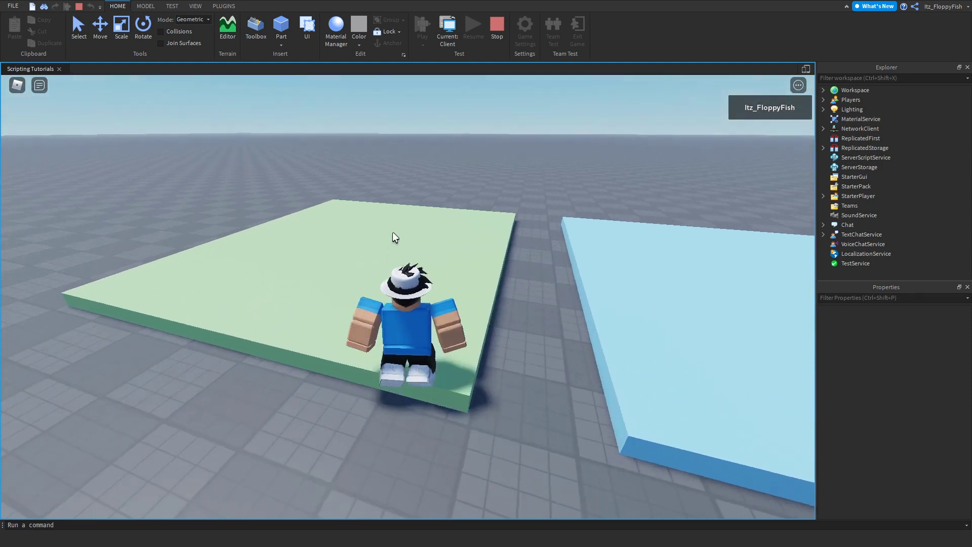
pyautogui.moveTo(393, 238); pyautogui.dragTo(393, 238, button='right')
pyautogui.press('s')
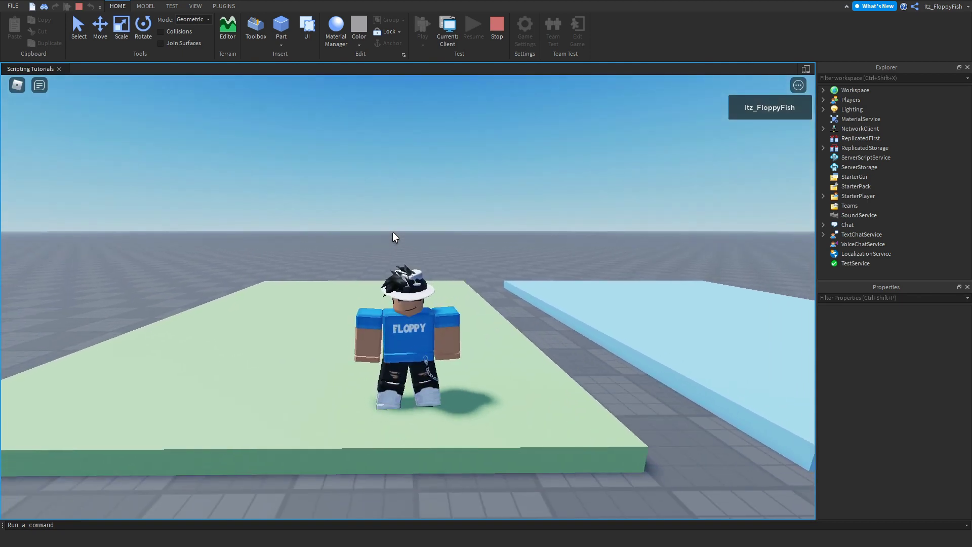
pyautogui.press('s')
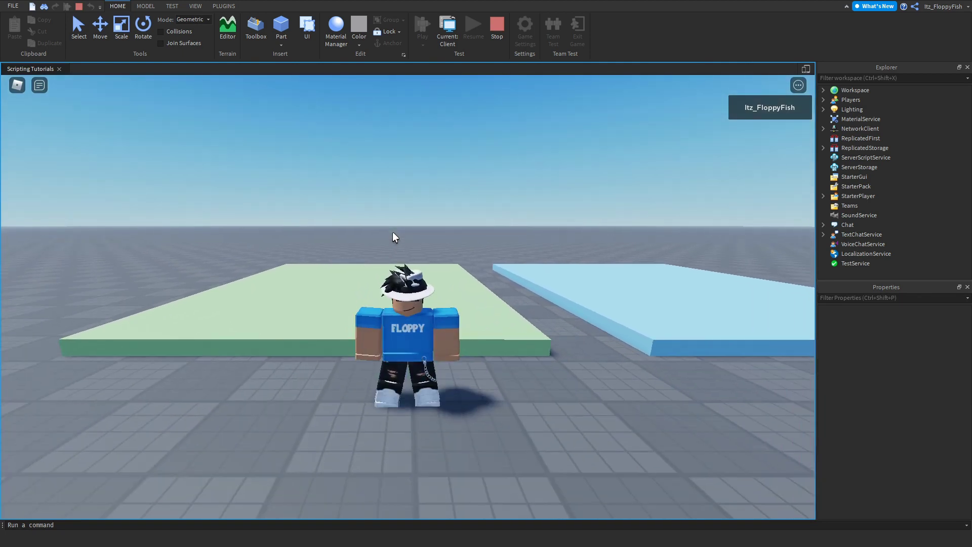
pyautogui.moveTo(393, 234); pyautogui.dragTo(432, 308, button='right')
pyautogui.press('d')
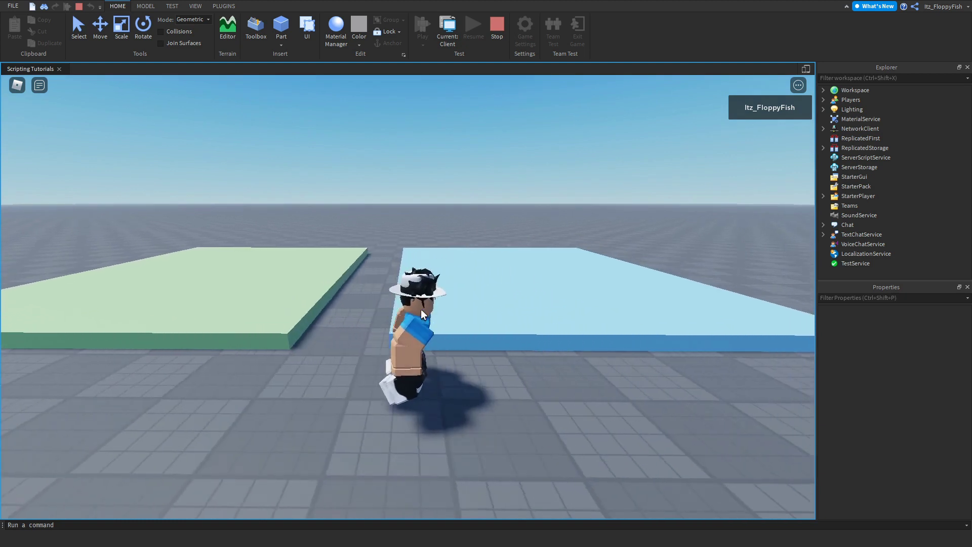
pyautogui.press('s')
pyautogui.press('w')
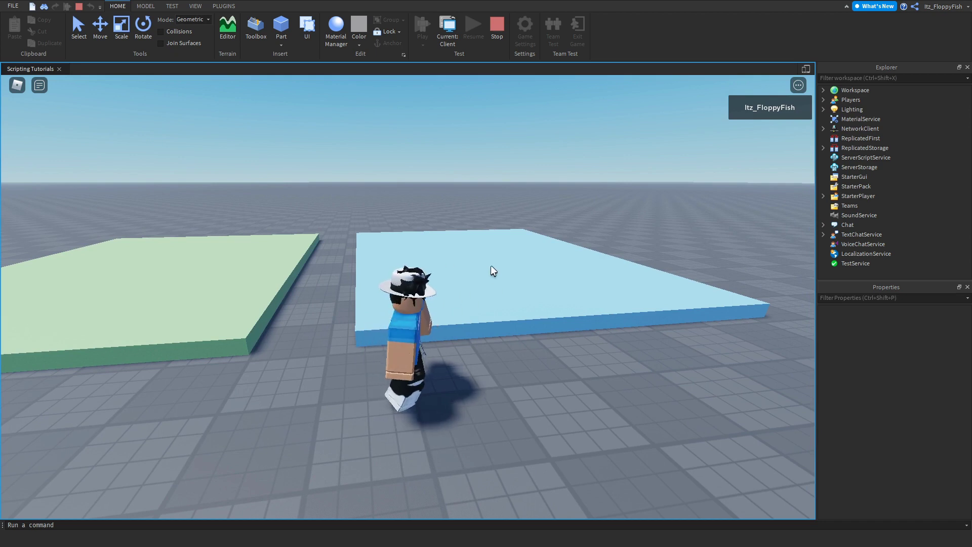
pyautogui.press('s')
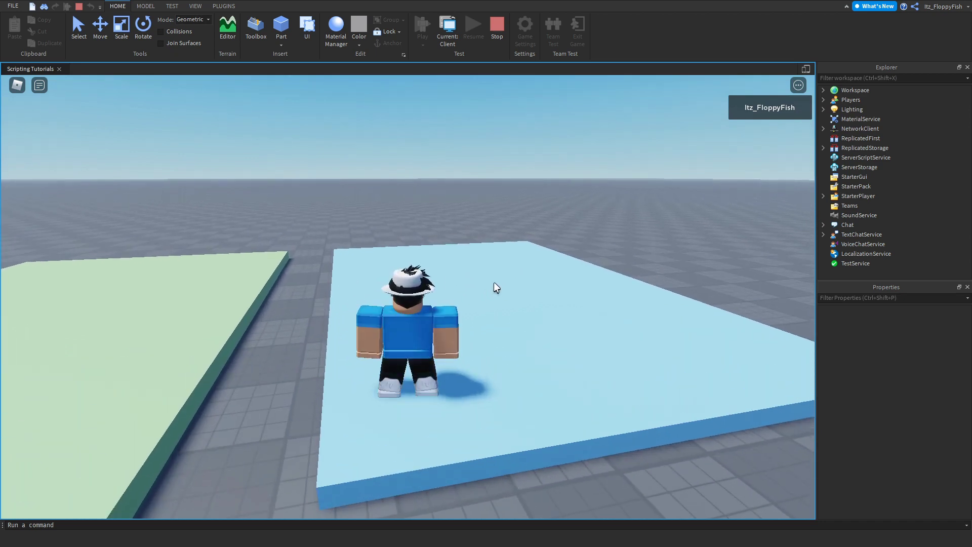
pyautogui.press('w')
pyautogui.press('s')
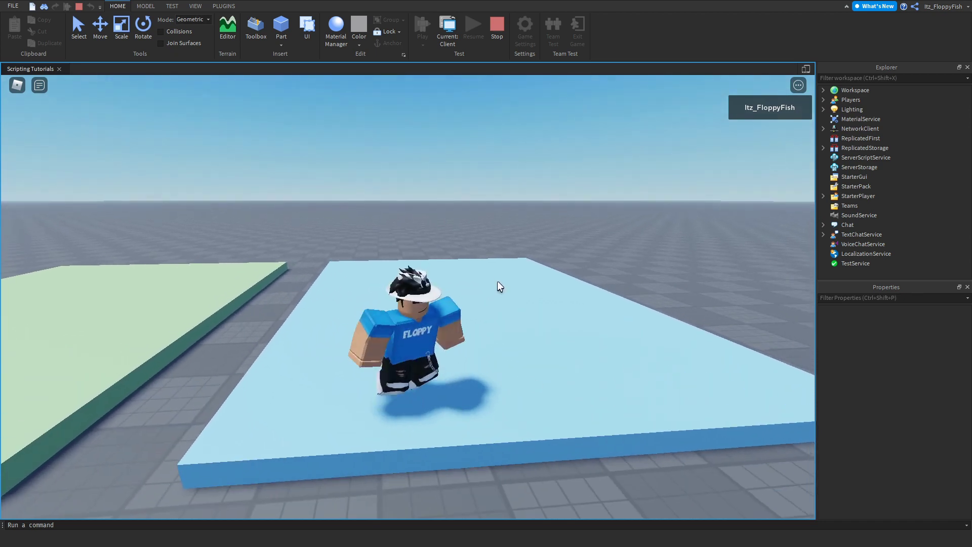
pyautogui.moveTo(524, 399); pyautogui.dragTo(517, 470, button='right')
pyautogui.press('s')
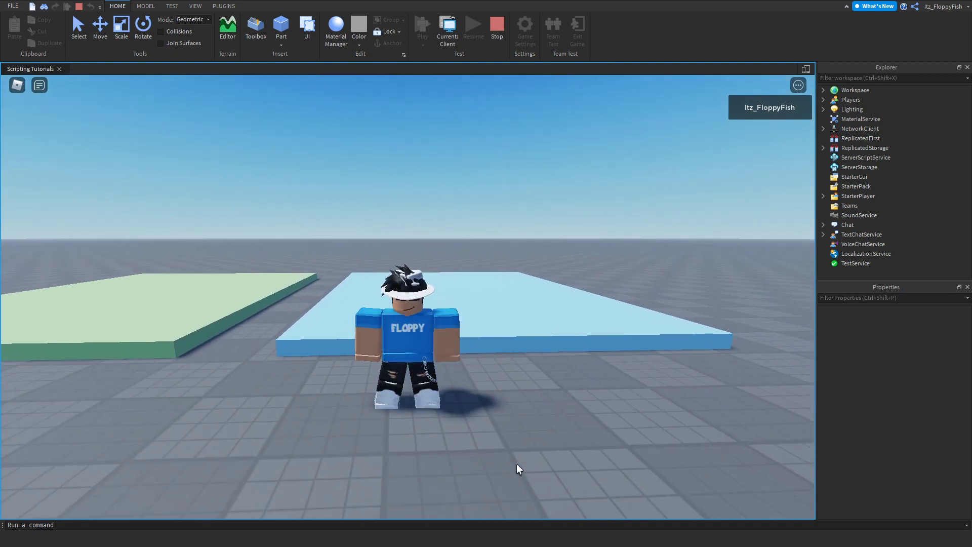
pyautogui.hotkey('shift', 'F5')
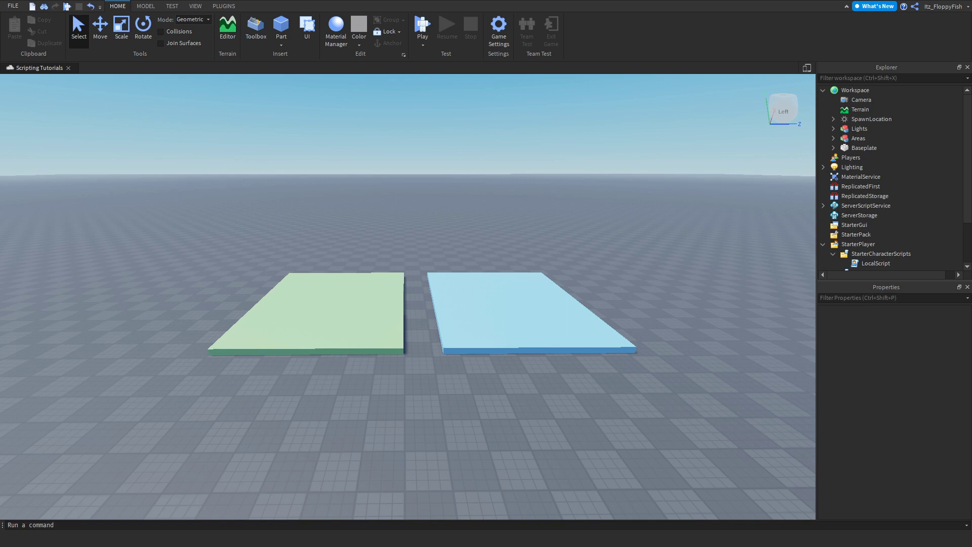